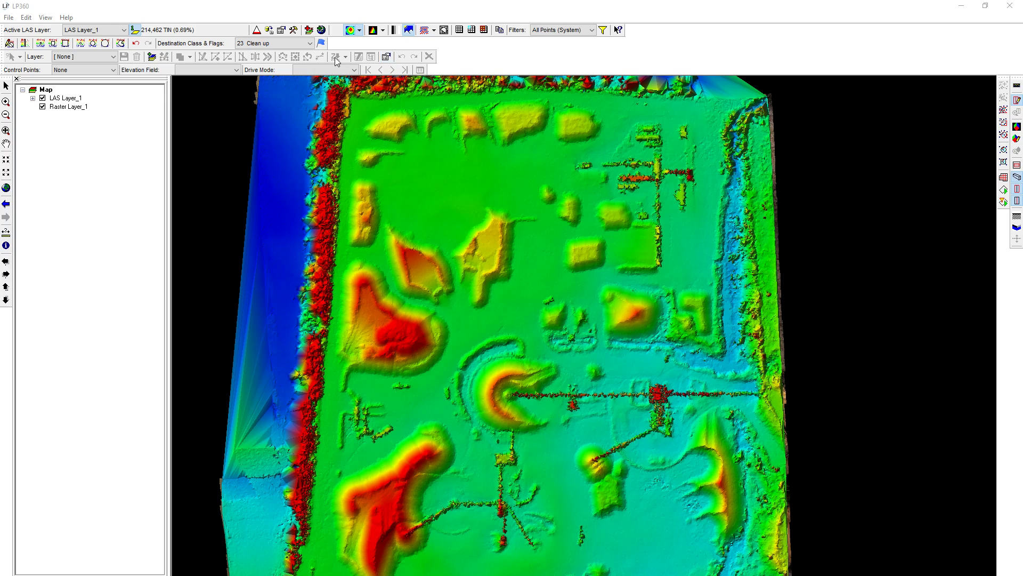
Open the Auto Z settings of the Feature Edit Options and check the available edit feature conflation tasks
left_click(335, 57)
left_click(386, 57)
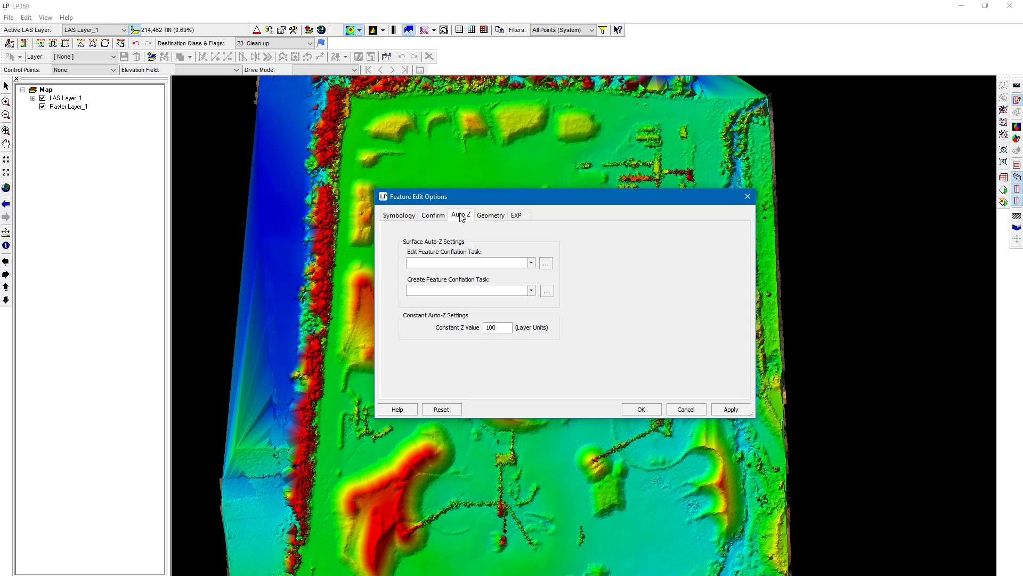
left_click(531, 262)
left_click(533, 264)
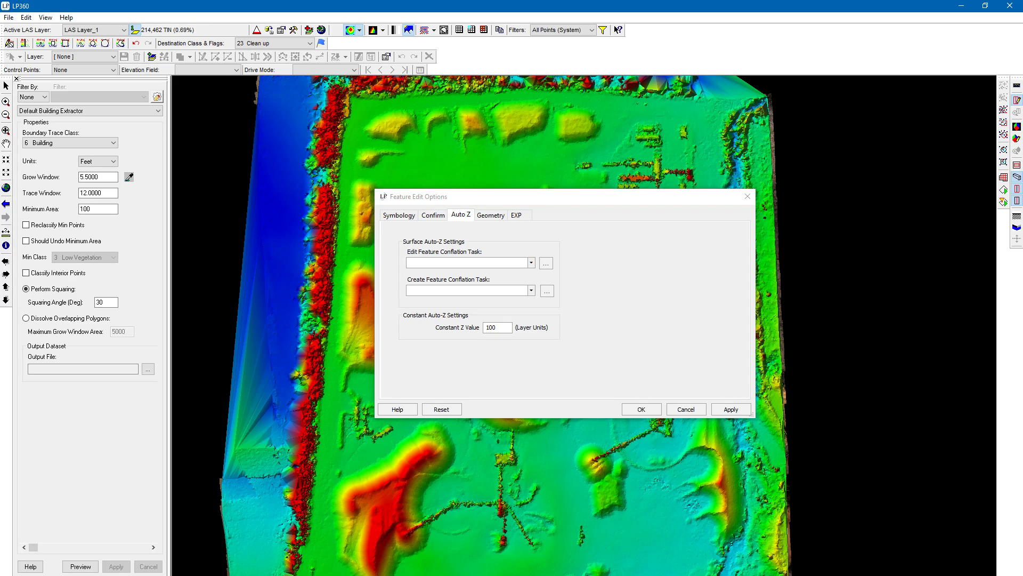
Add a point cloud task of type Conflation named Auto Z
left_click(158, 97)
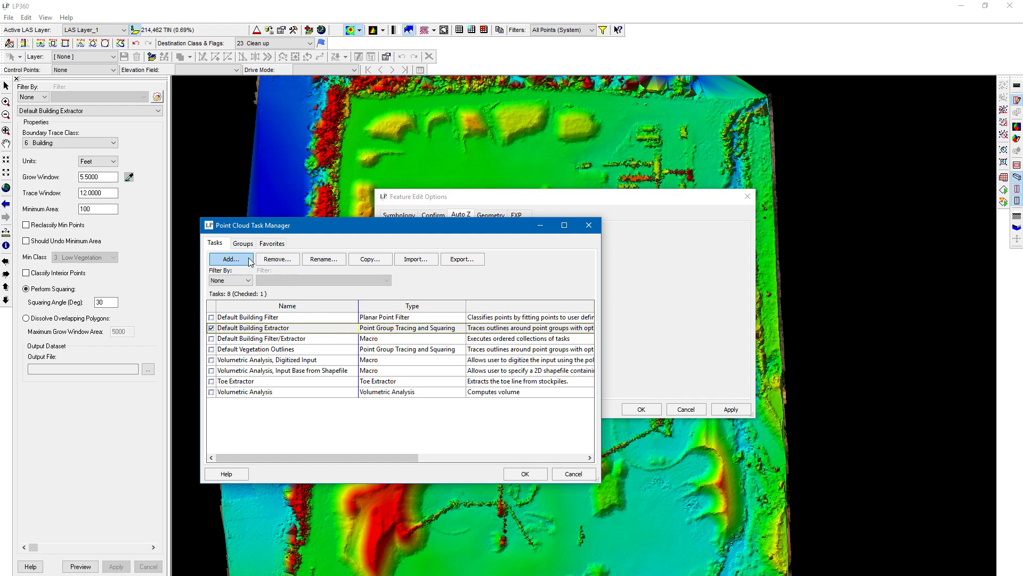
left_click(231, 259)
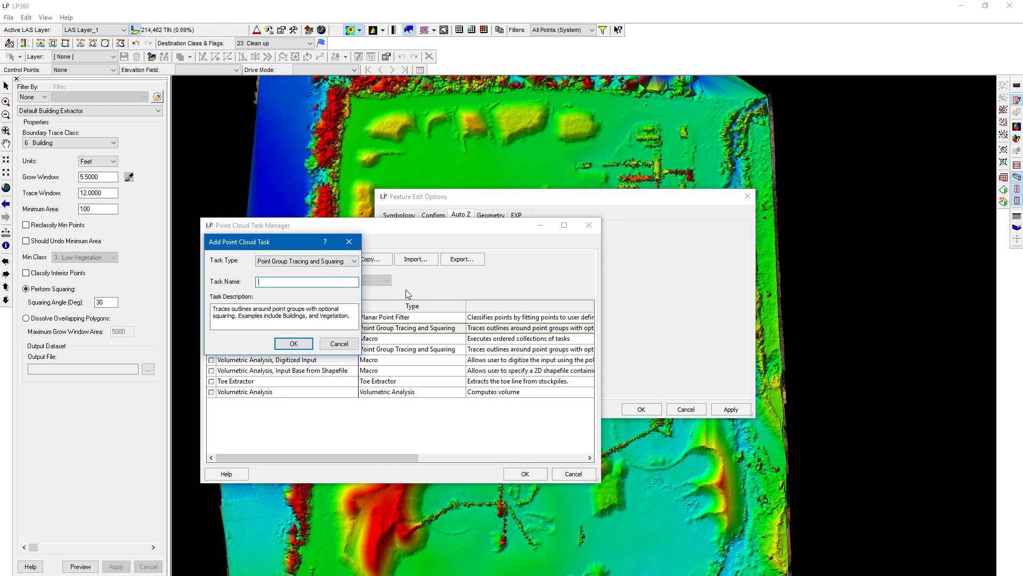
left_click(334, 261)
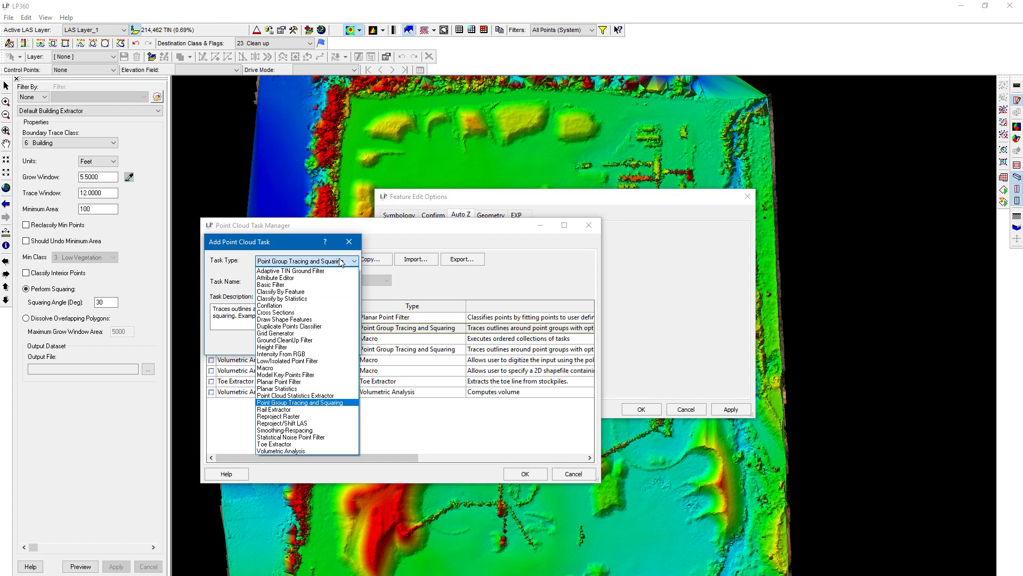
left_click(337, 306)
left_click(317, 281)
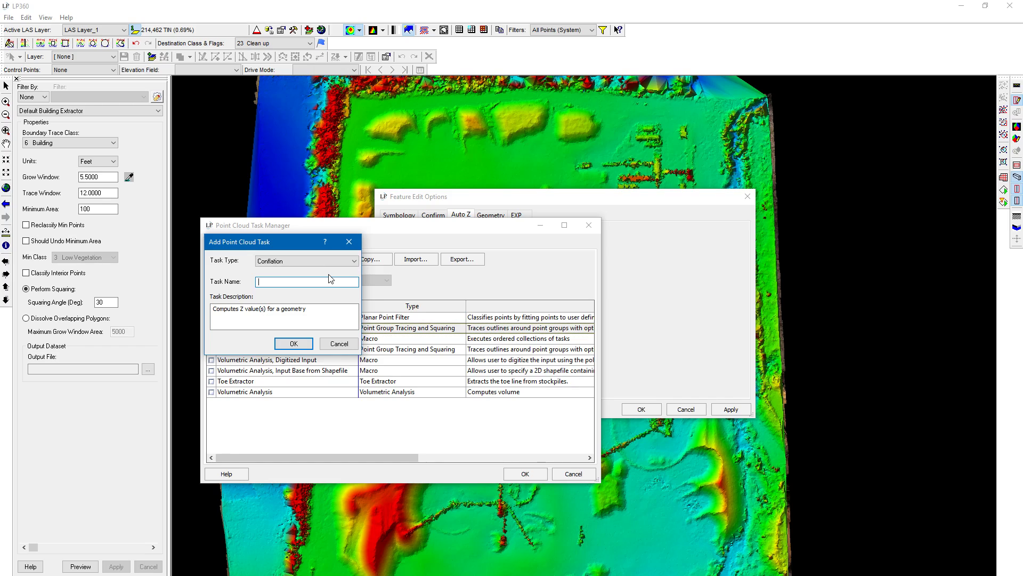
type("Auto Z")
left_click(294, 343)
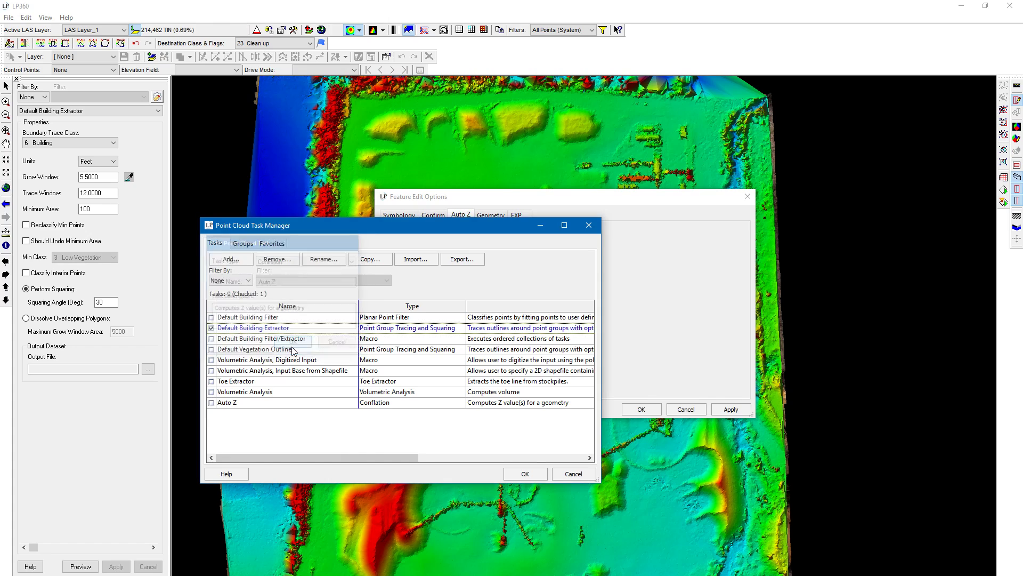
left_click(542, 476)
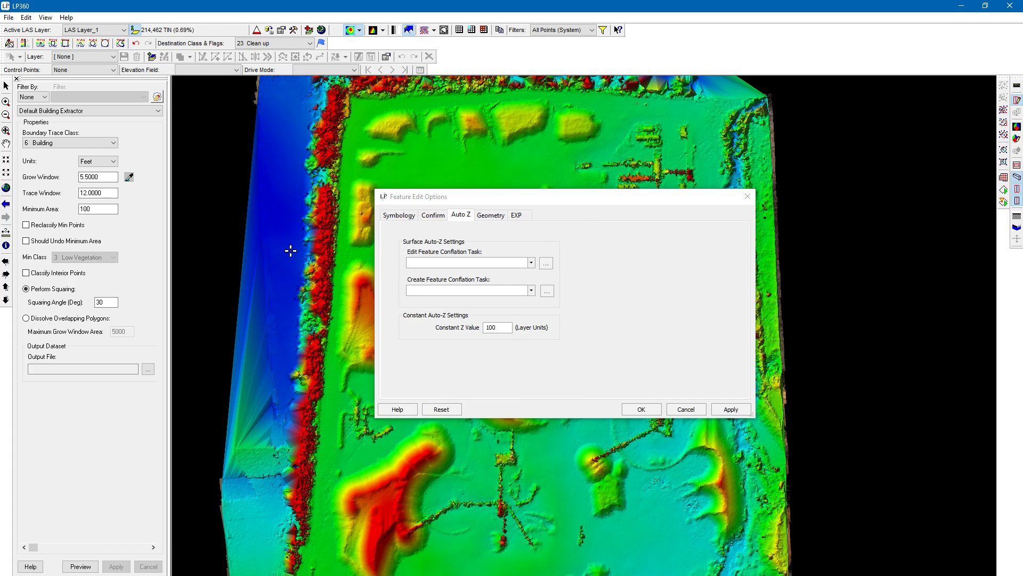
Load the Auto Z task so its properties can be edited
left_click(38, 98)
left_click(38, 101)
left_click(60, 110)
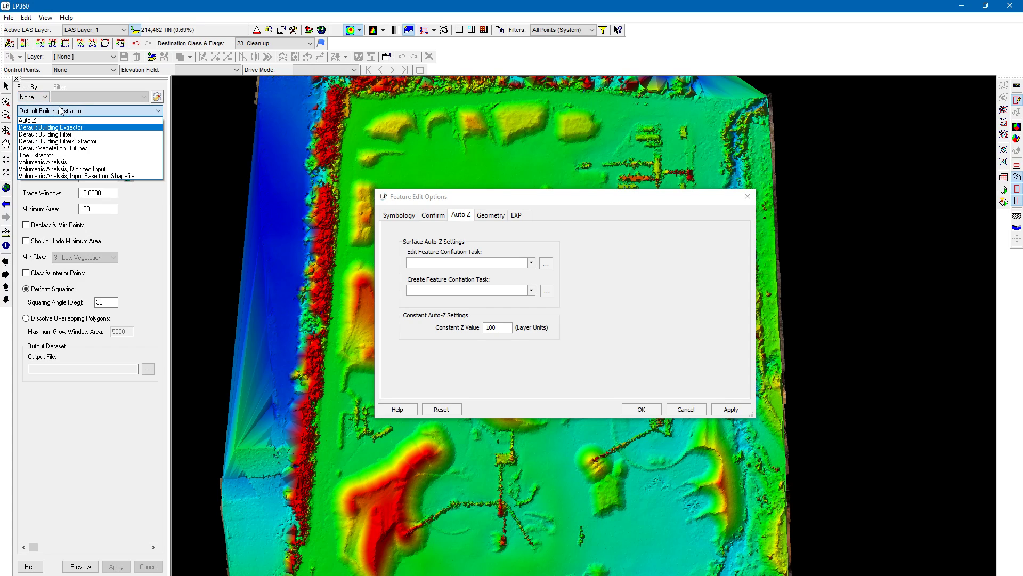
left_click(72, 121)
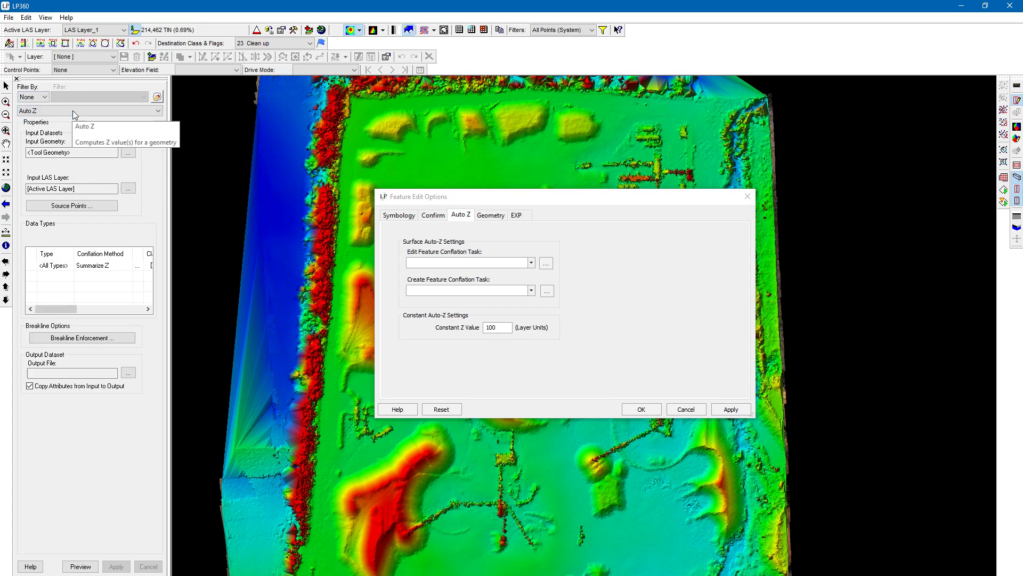
left_click(81, 110)
left_click(82, 111)
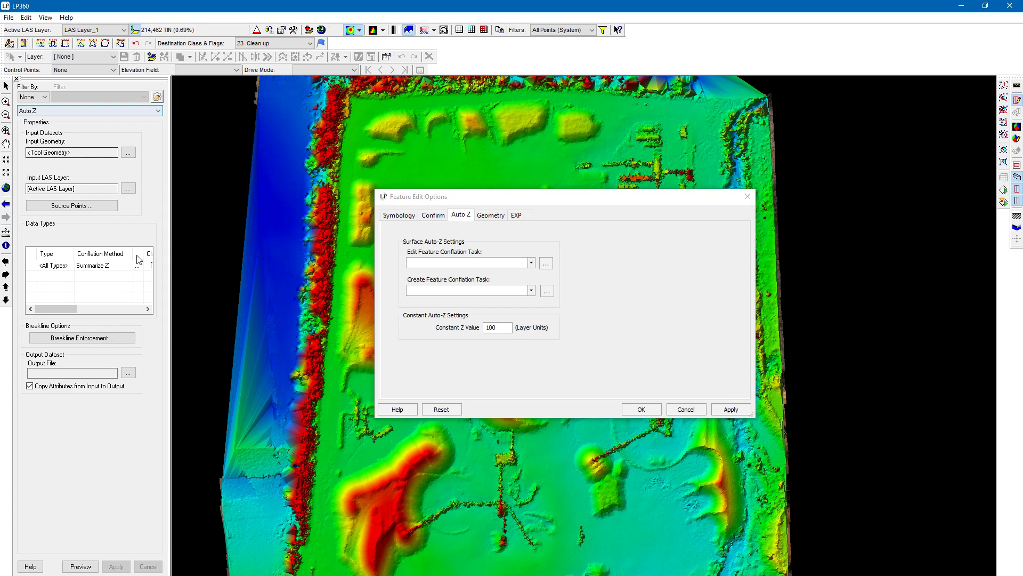
Set the Auto Z task's conflation output geometry file to the <LP360_PROJECT_PATH> variable
left_click(129, 373)
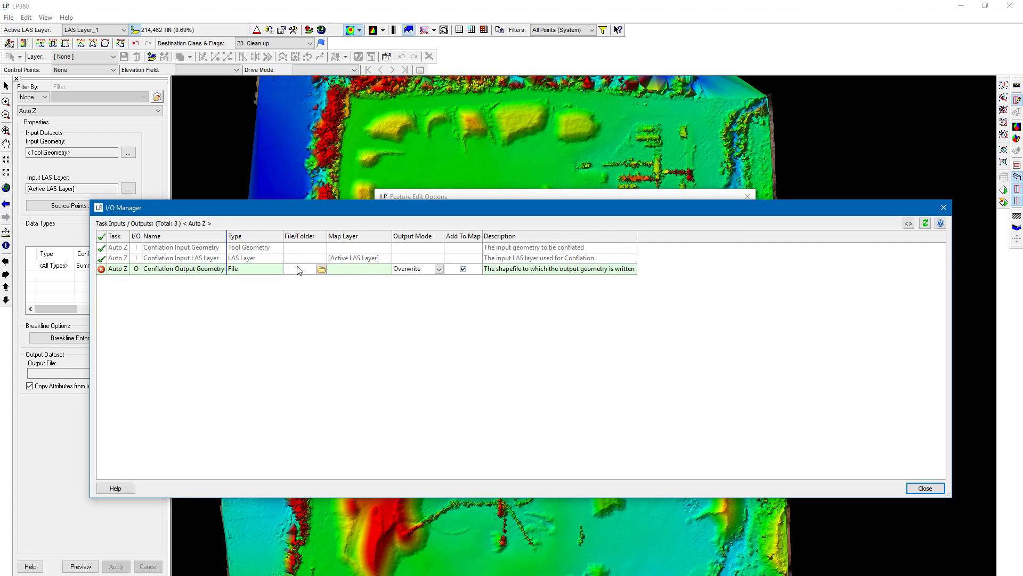
left_click(910, 223)
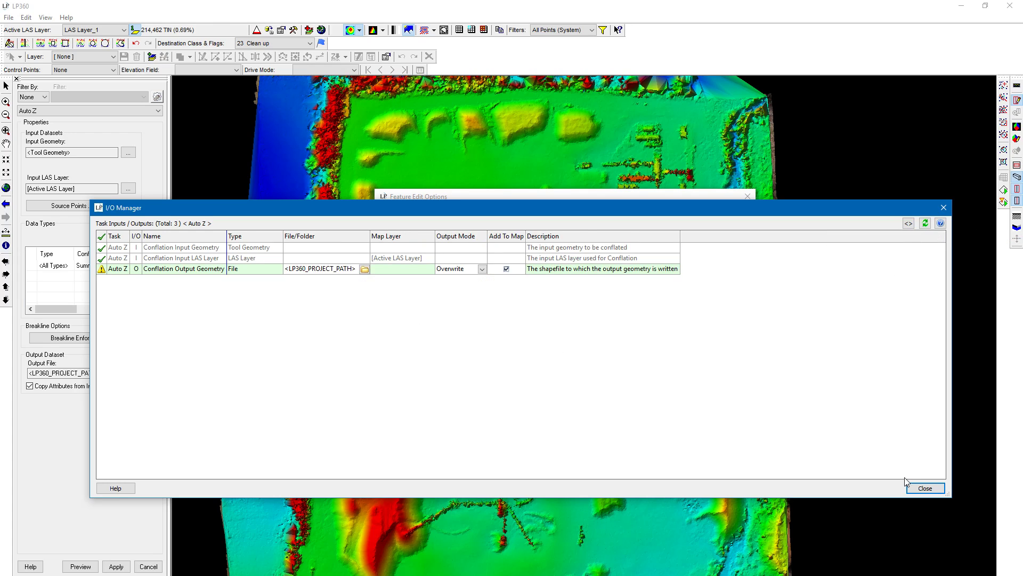
left_click(925, 488)
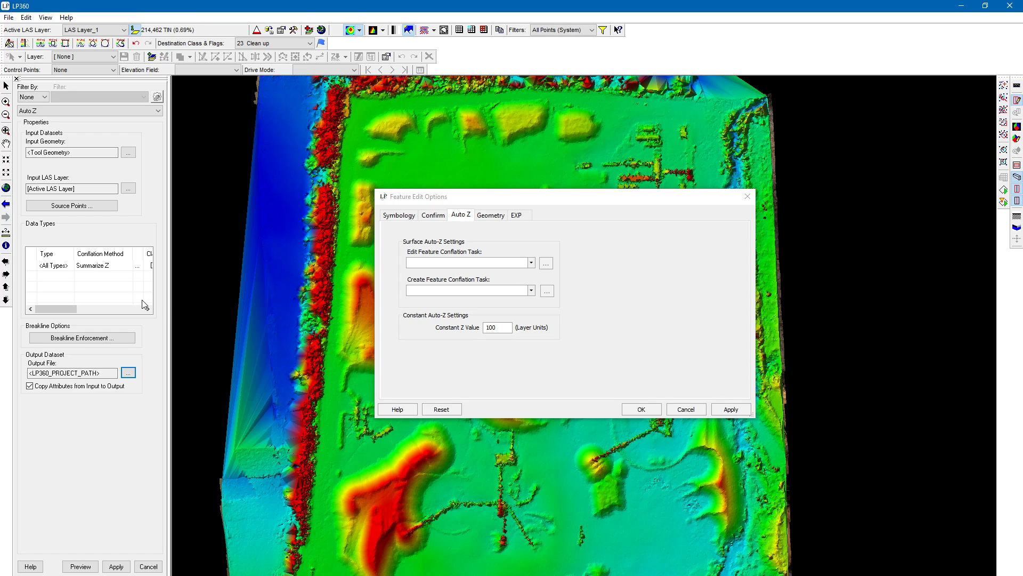
Use Summarize Z as the conflation method for all types, calculating Surface Z instead of Closest Z for each vertex
left_click(119, 267)
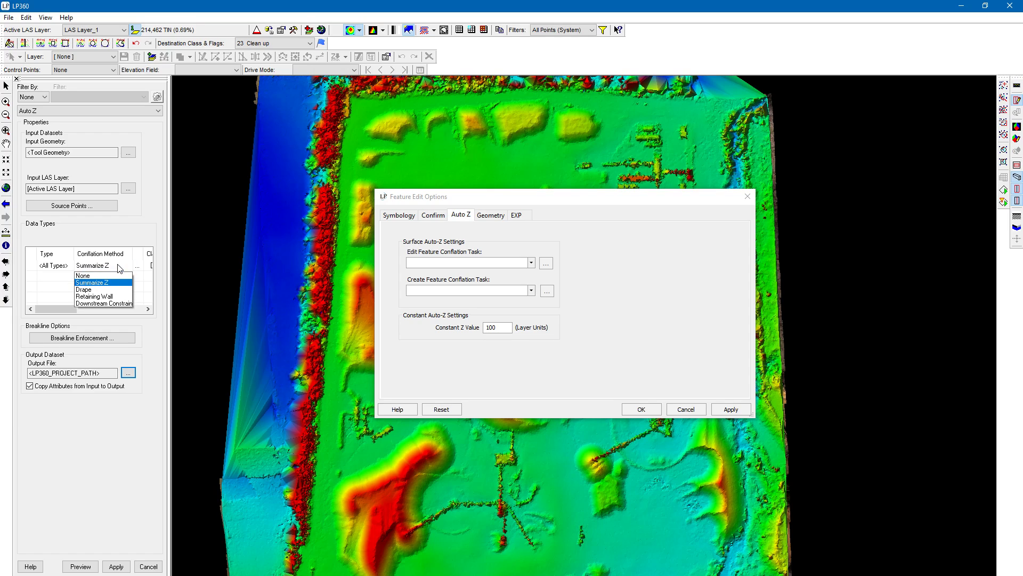
left_click(120, 266)
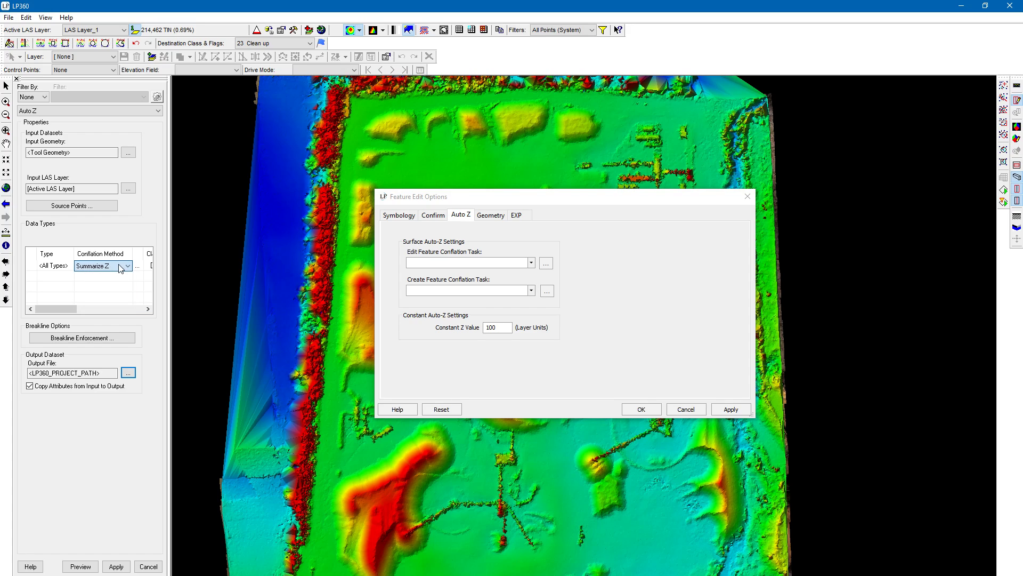
left_click(121, 267)
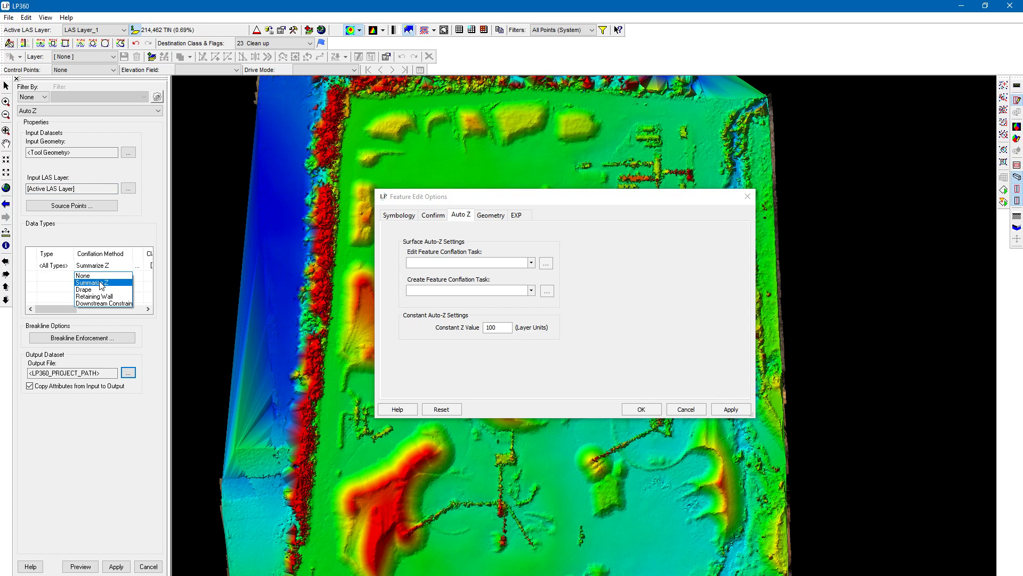
left_click(101, 282)
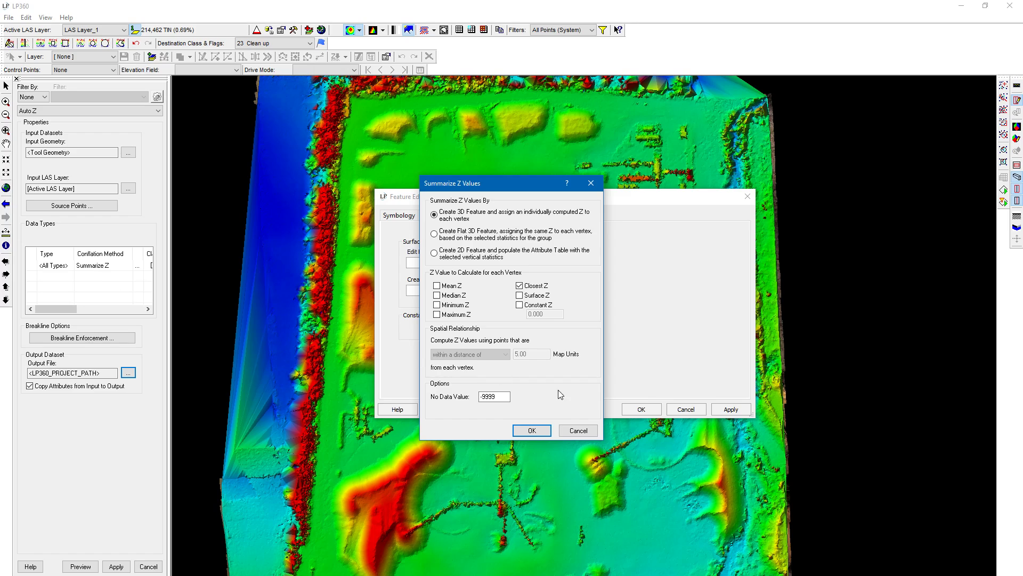
left_click(520, 287)
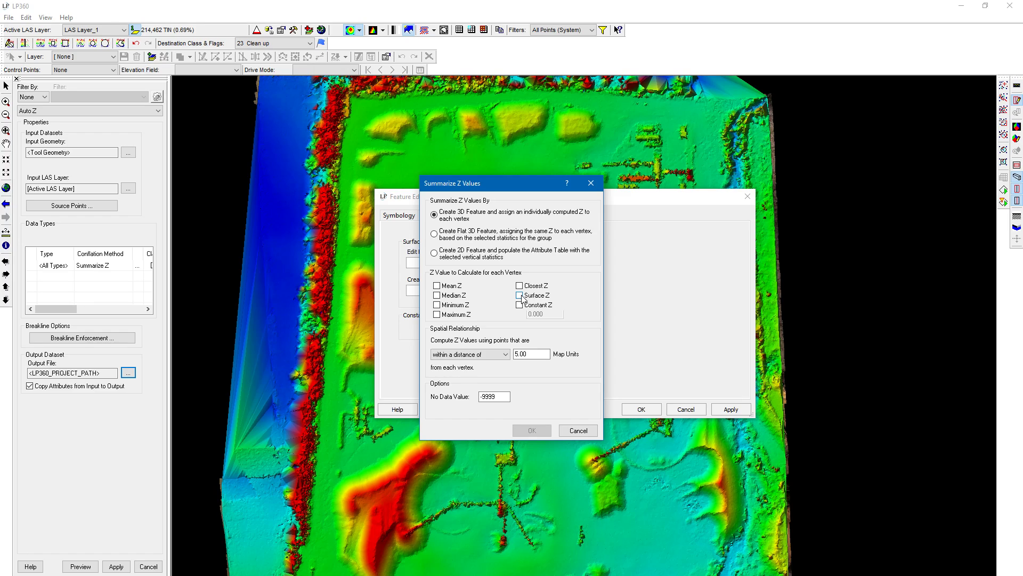
left_click(519, 295)
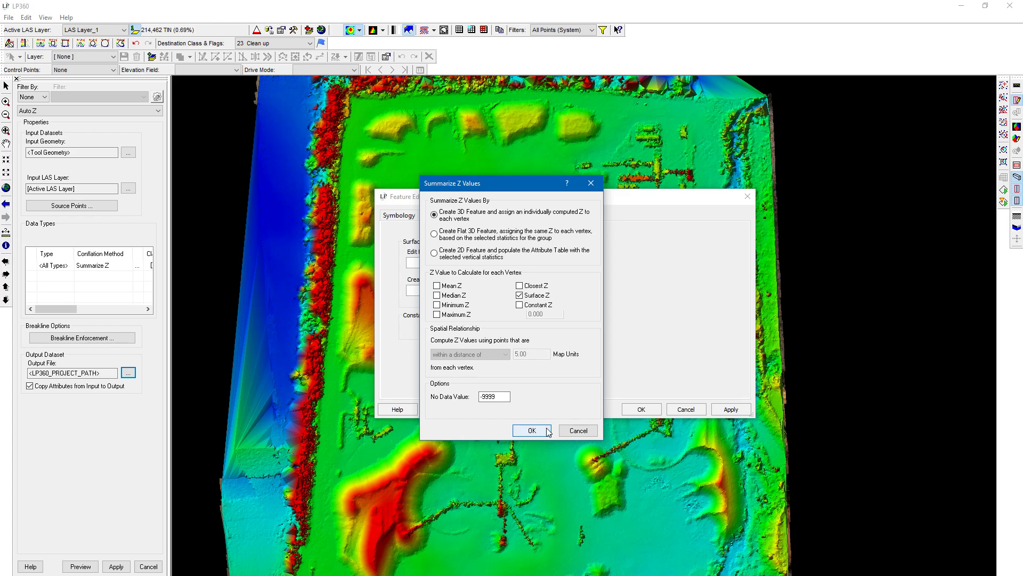
left_click(532, 431)
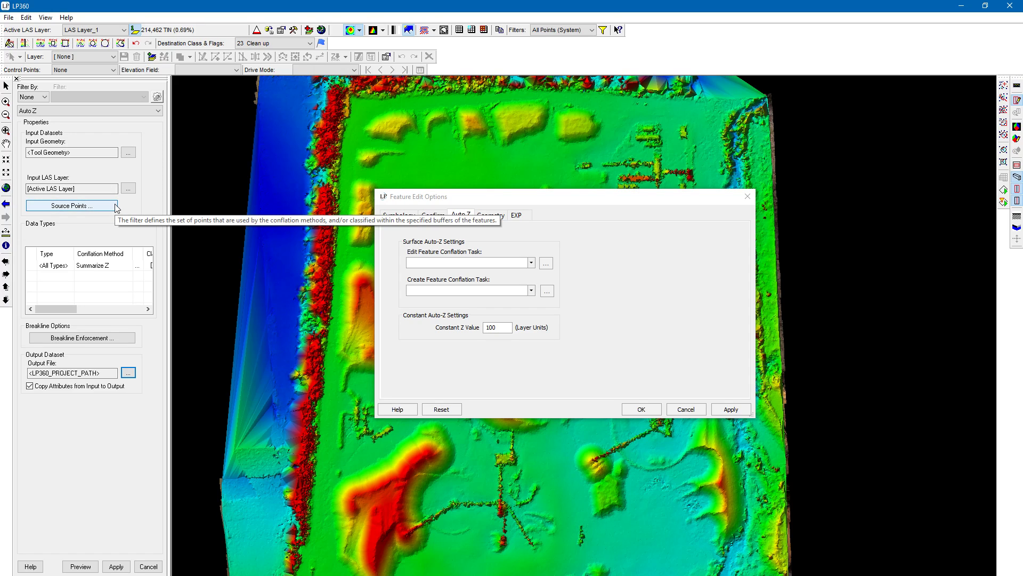
Limit the source points to classes 0 Created, never classified, 1 Unclassified and 2 Ground, and apply the task settings
left_click(112, 207)
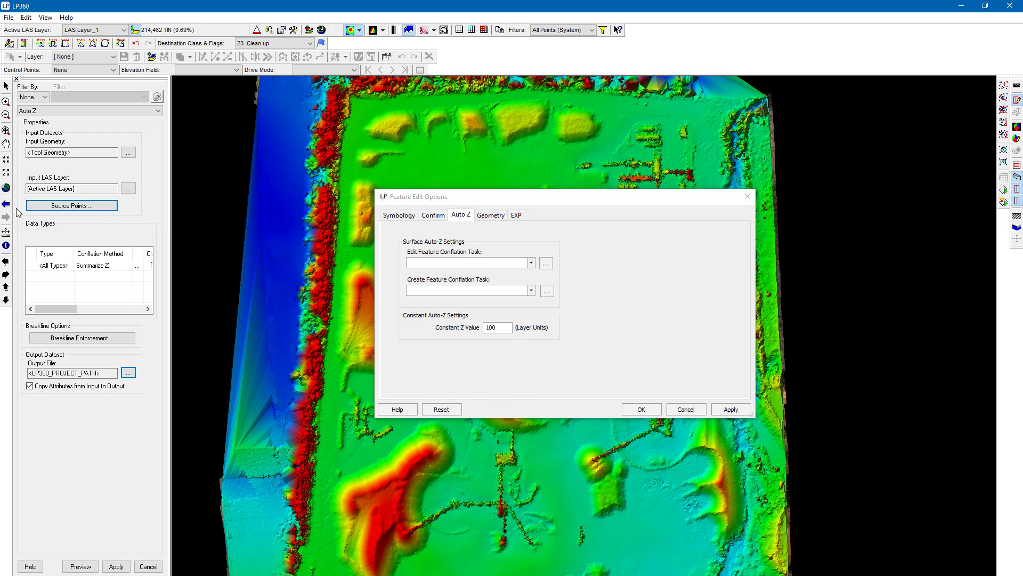
left_click_drag(377, 4, 395, 116)
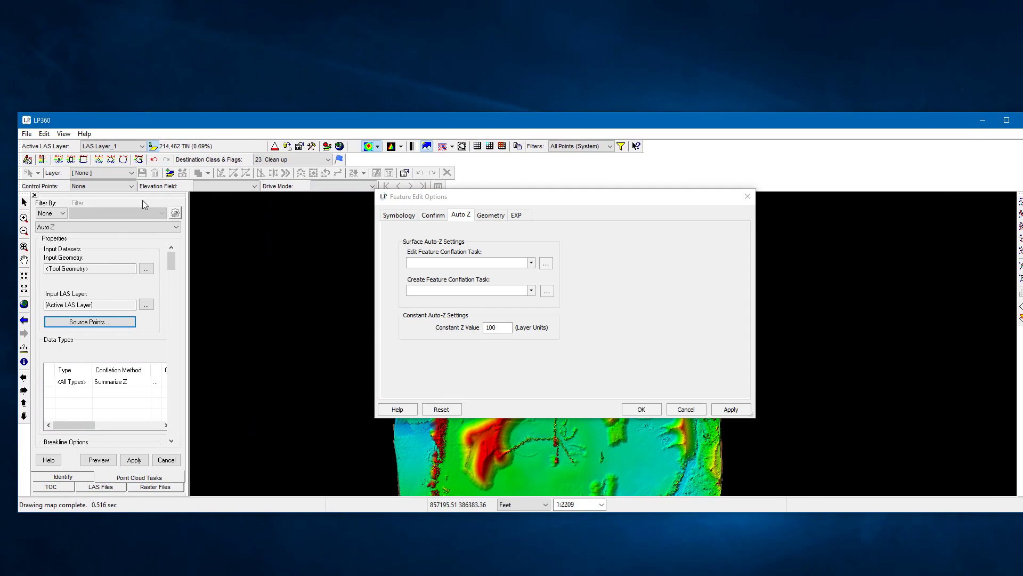
left_click(99, 322)
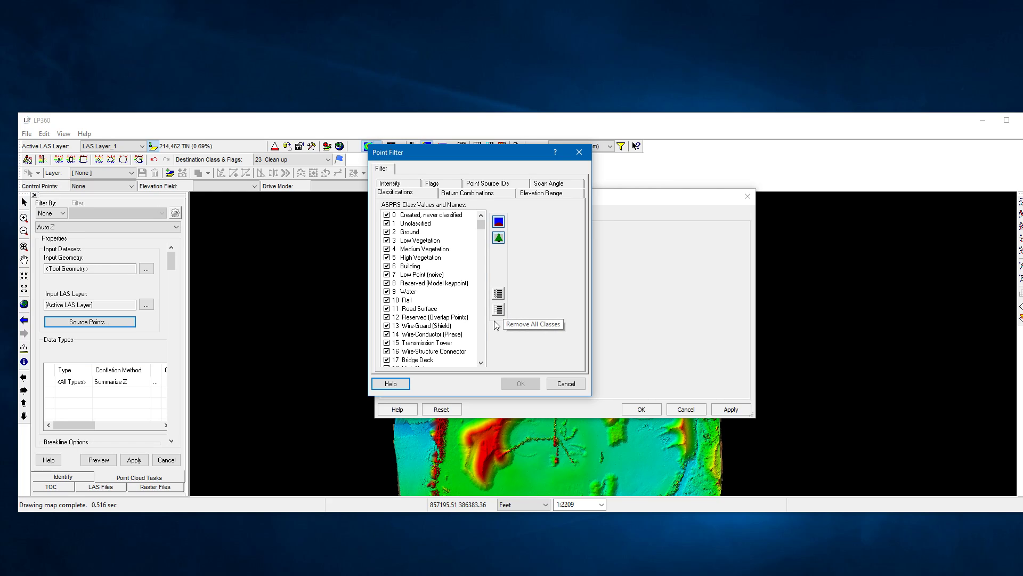
left_click(499, 309)
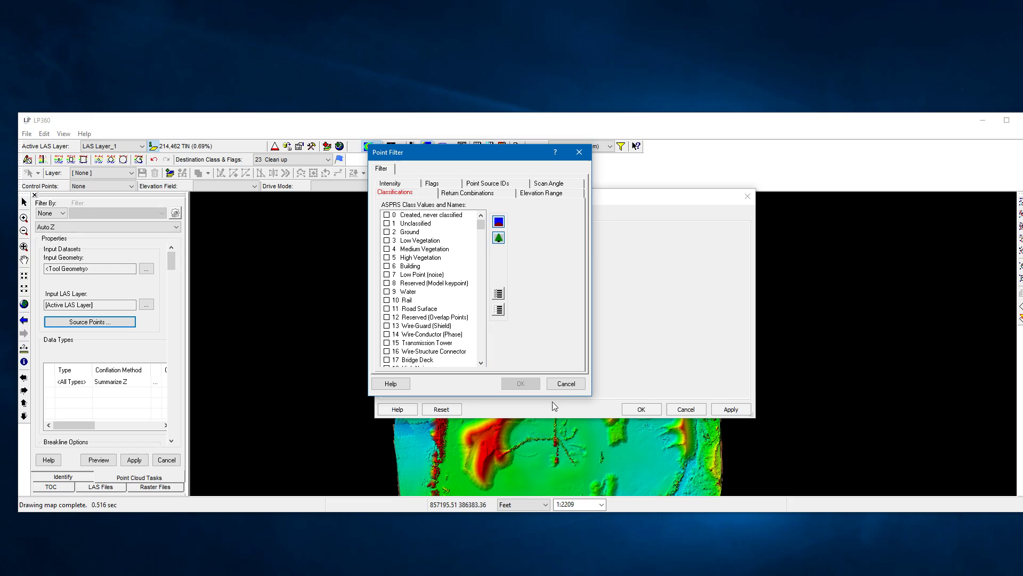
left_click(387, 215)
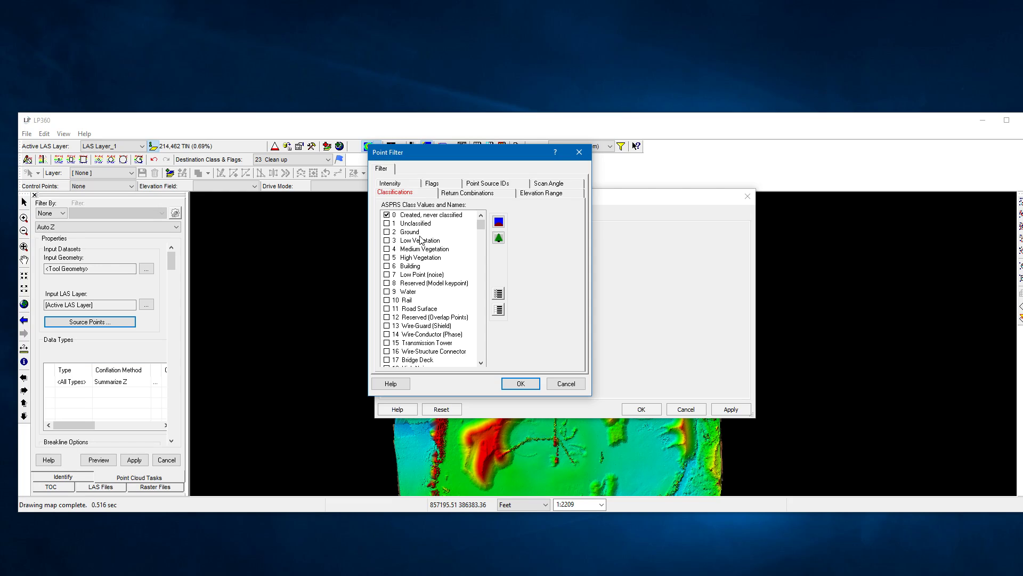
left_click(387, 222)
left_click(387, 232)
left_click(521, 384)
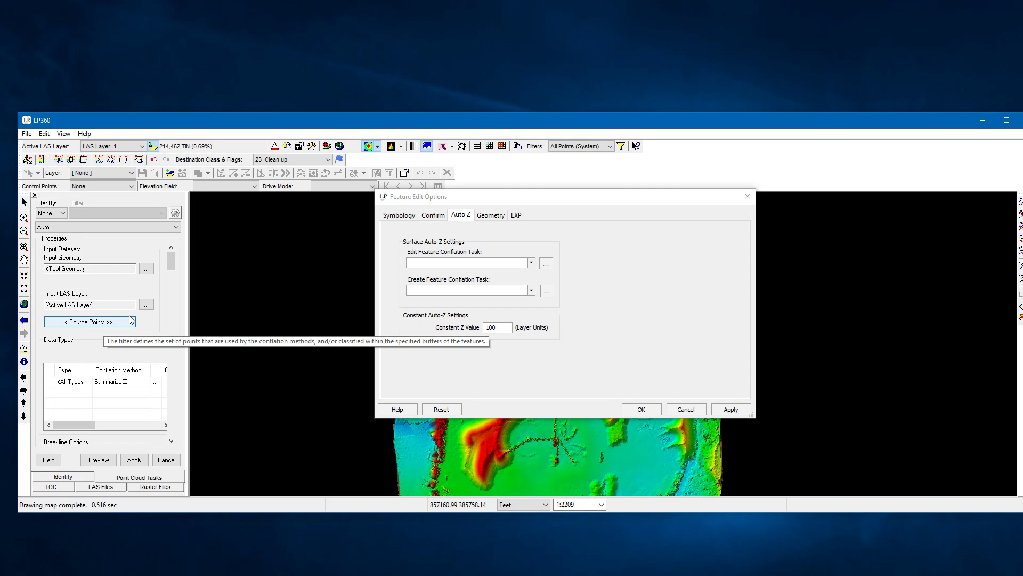
left_click(1007, 121)
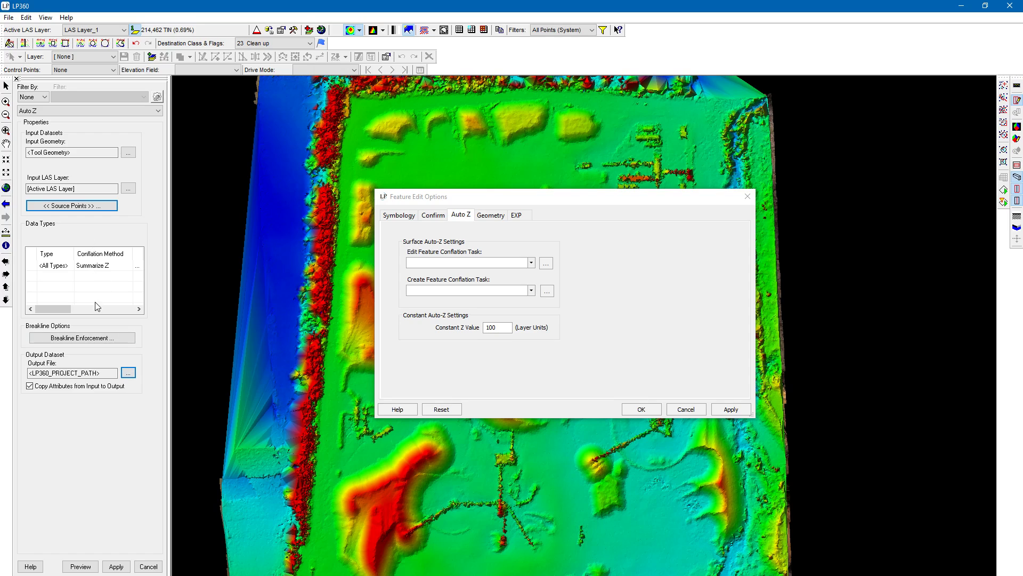
left_click(118, 567)
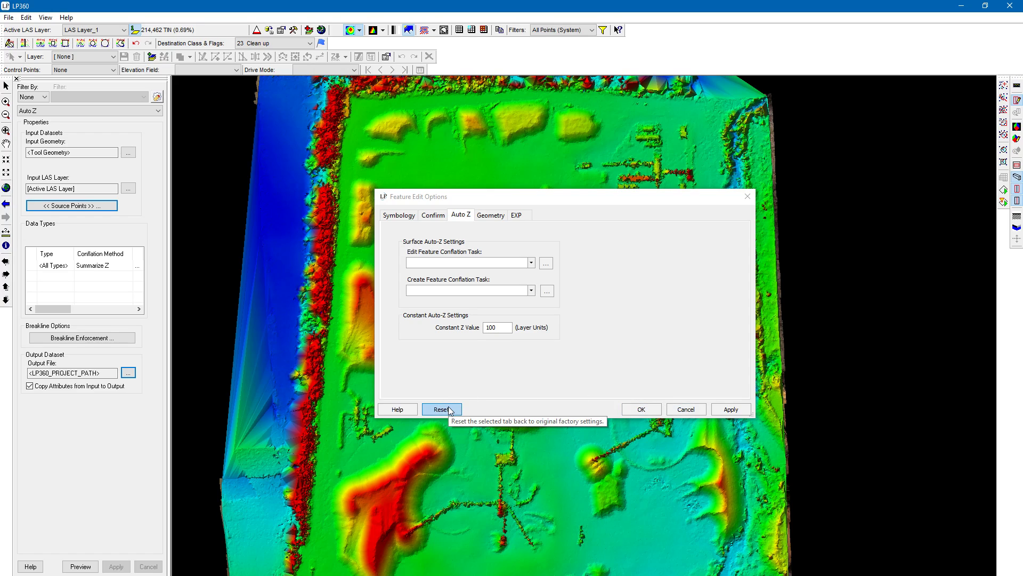
Reset the Auto Z settings in the Feature Edit Options to factory defaults
left_click(531, 263)
left_click(532, 263)
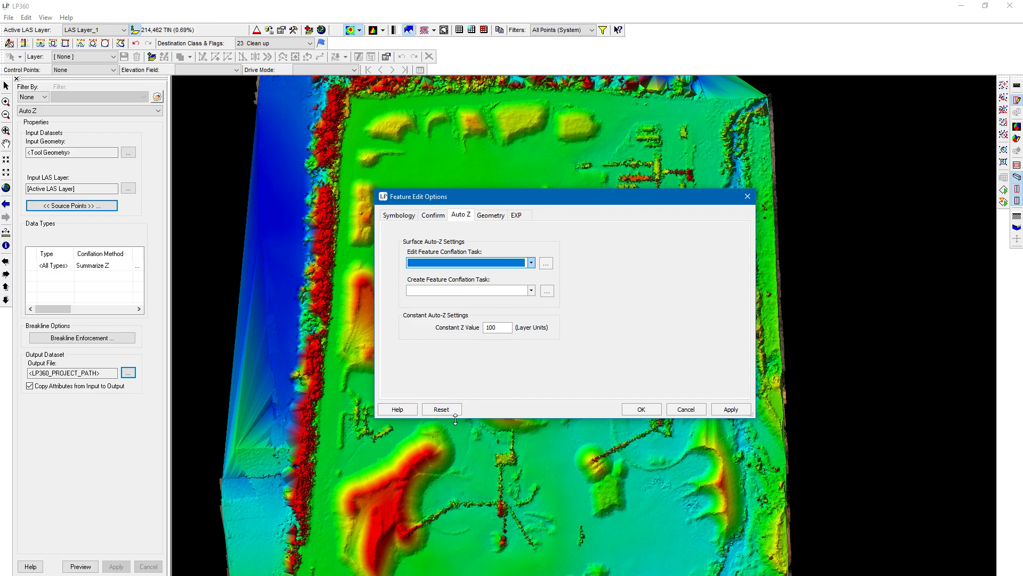
left_click(454, 411)
left_click(531, 262)
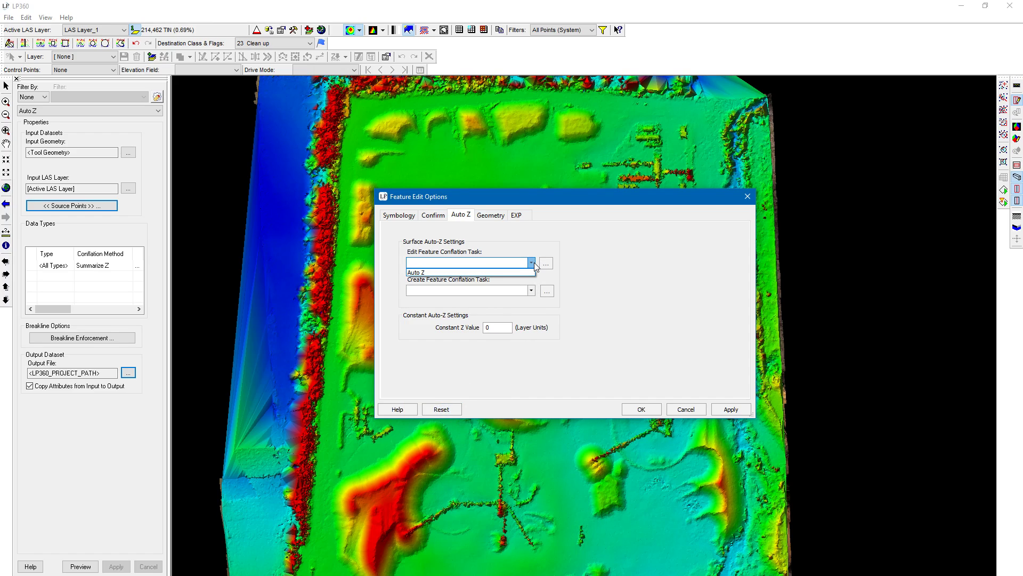
left_click(532, 262)
left_click(442, 409)
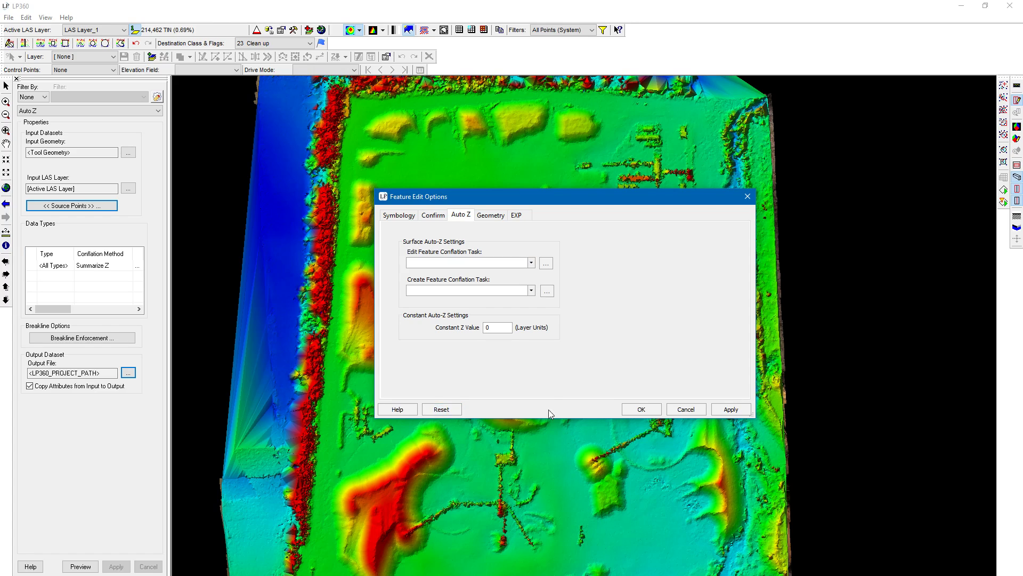
left_click(490, 215)
left_click(463, 215)
left_click(495, 216)
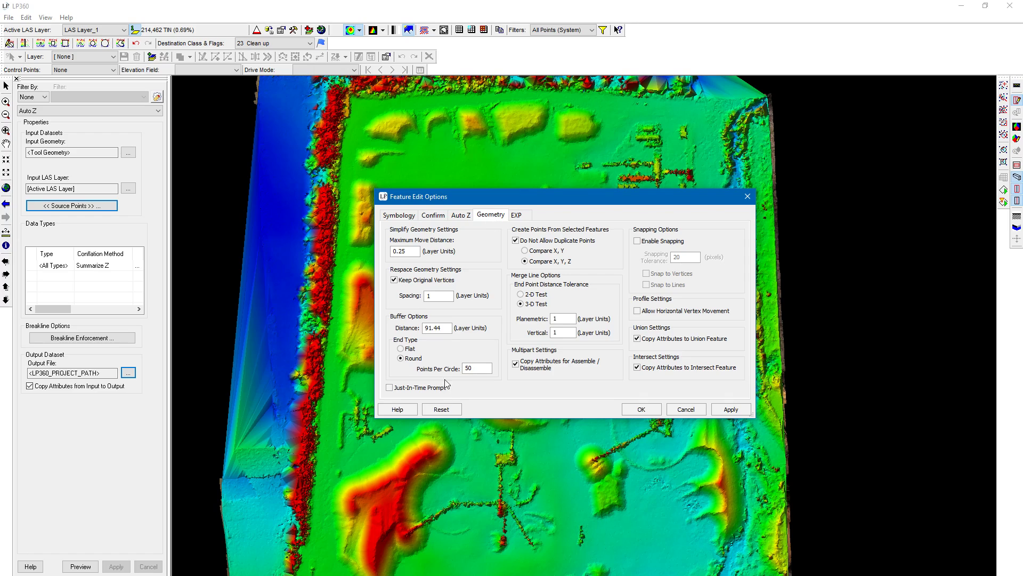
left_click(460, 218)
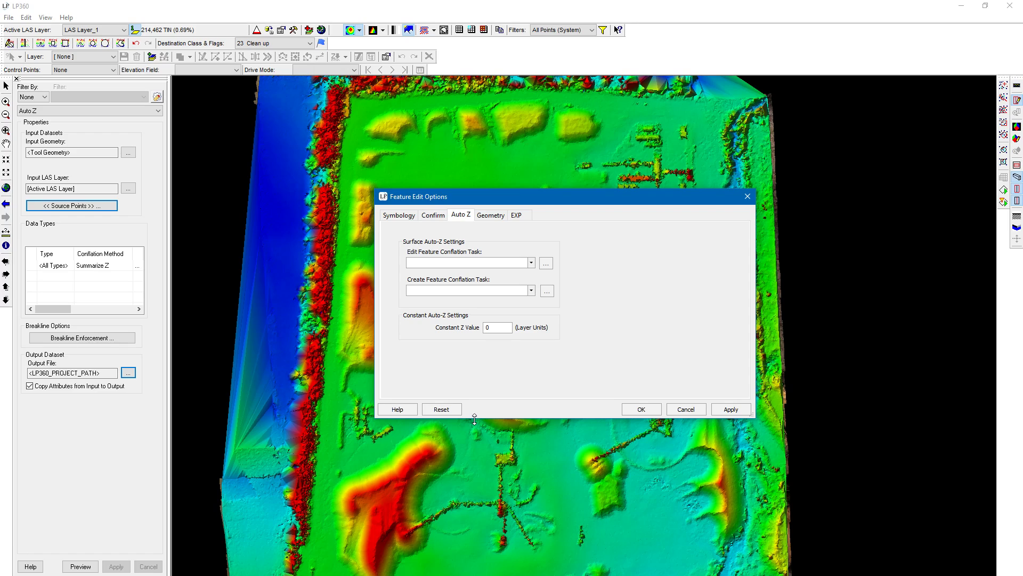
Assign the Auto Z task as both the edit feature and create feature conflation task in the surface Auto-Z settings
left_click(534, 263)
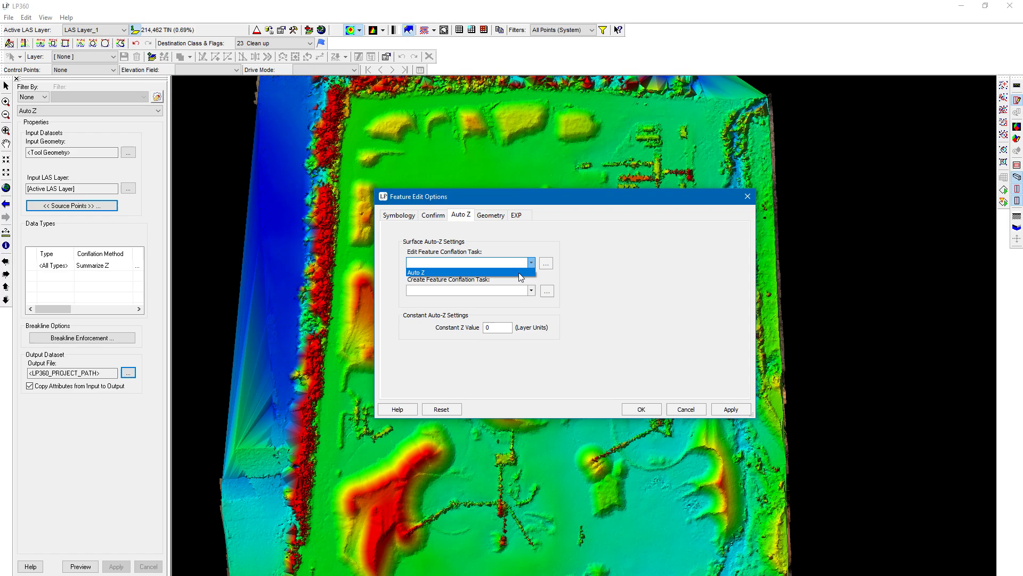
left_click(519, 273)
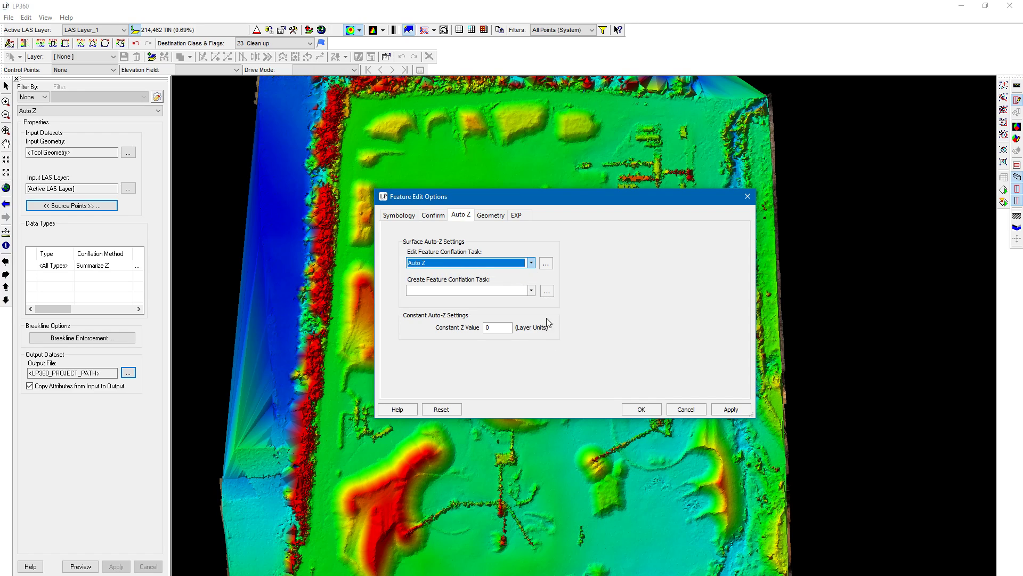
left_click(532, 290)
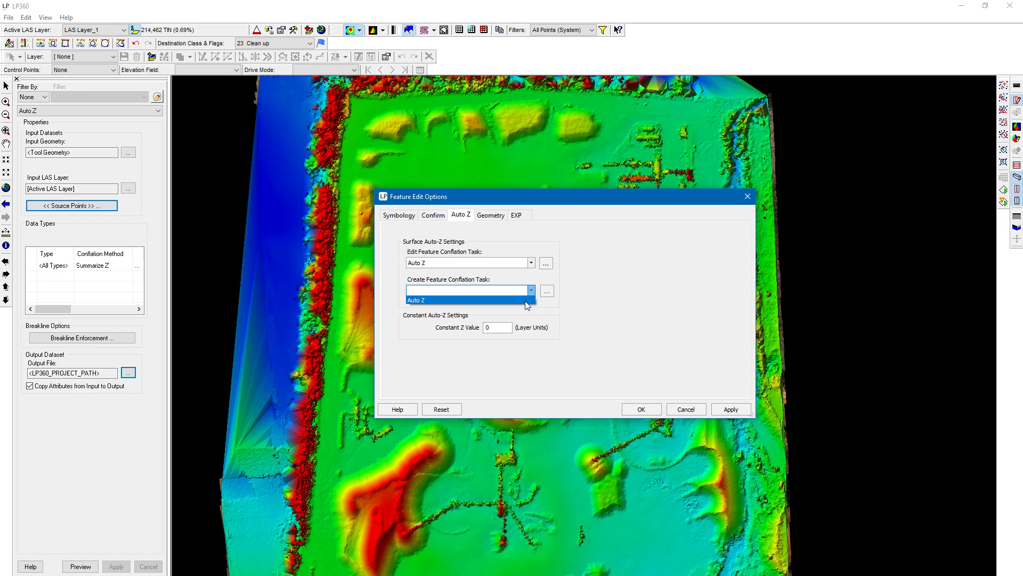
left_click(528, 301)
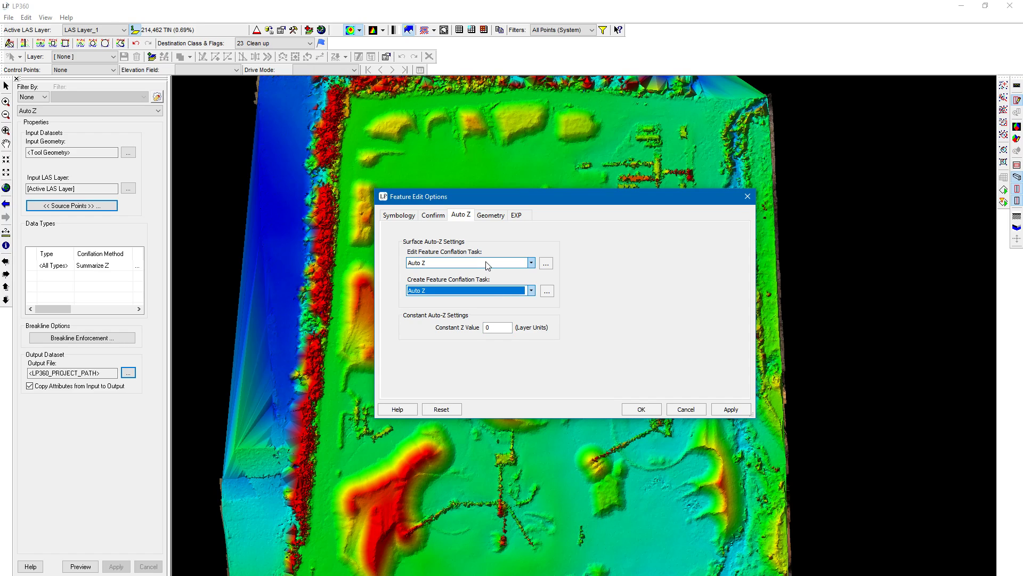
Review the symbology, confirmation, geometry and experimental settings in the Feature Edit Options, and accept the options
left_click(400, 216)
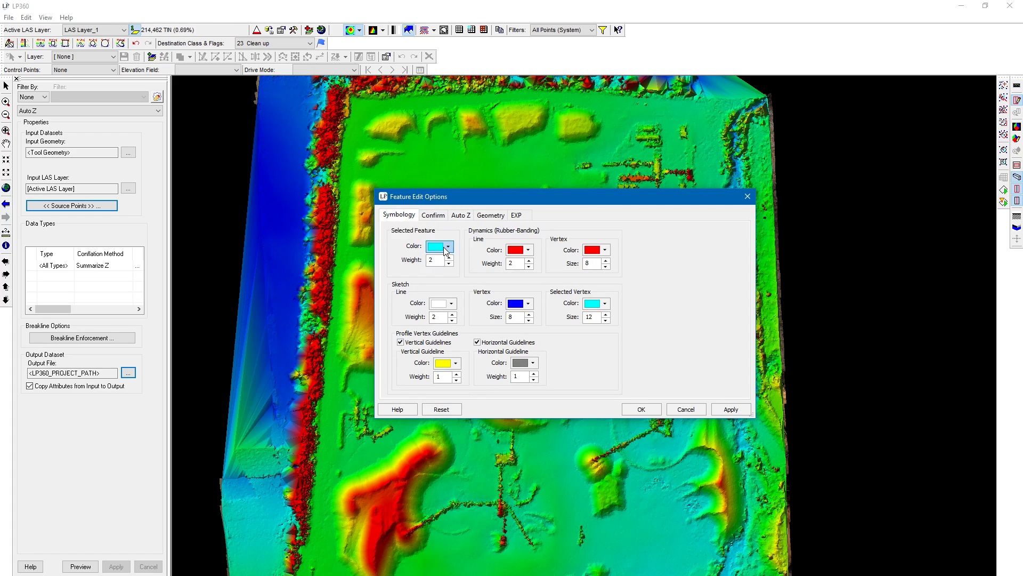
left_click(439, 215)
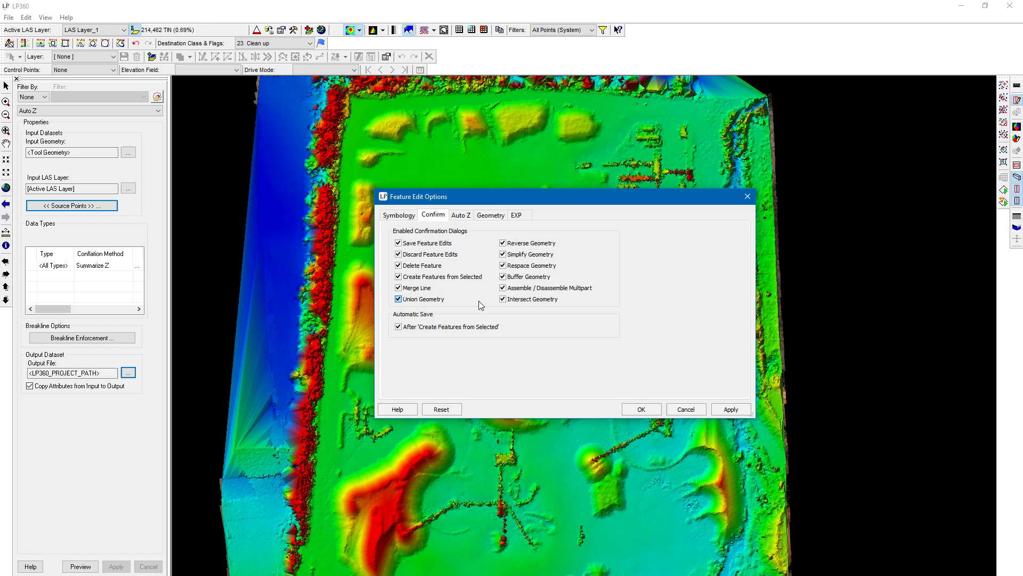
left_click(463, 216)
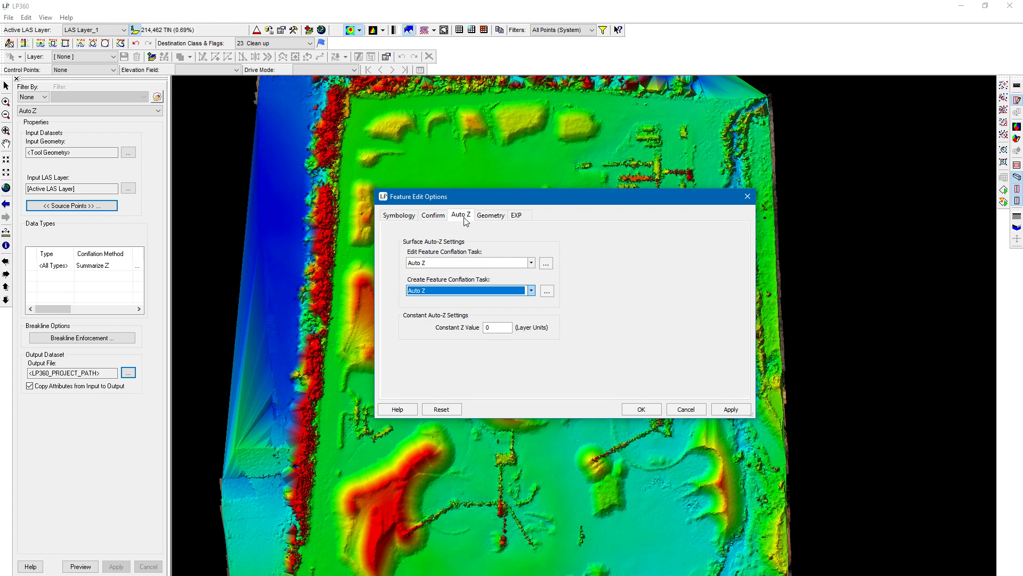
left_click(435, 215)
left_click(495, 216)
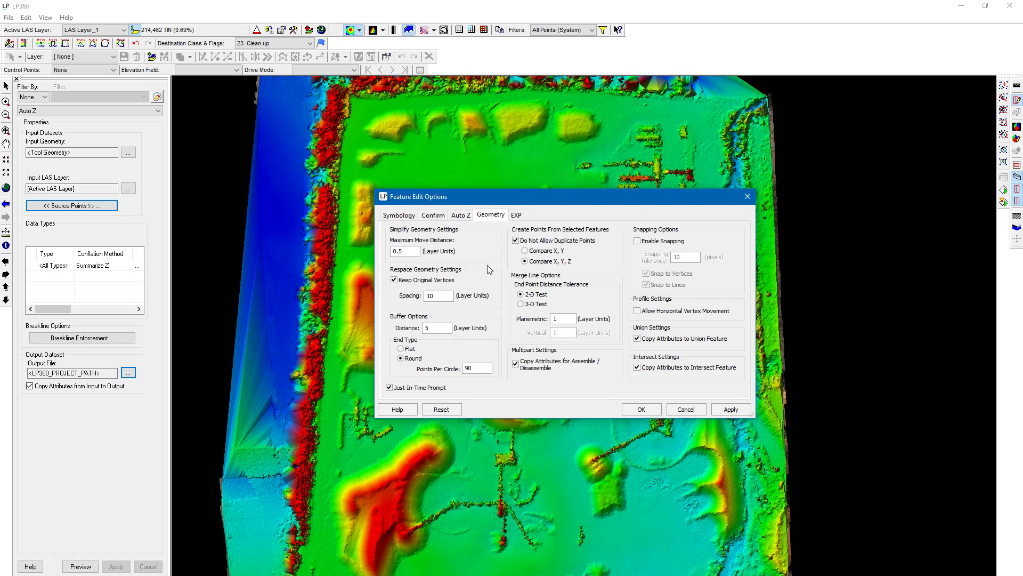
left_click(403, 251)
left_click(476, 372)
left_click(517, 215)
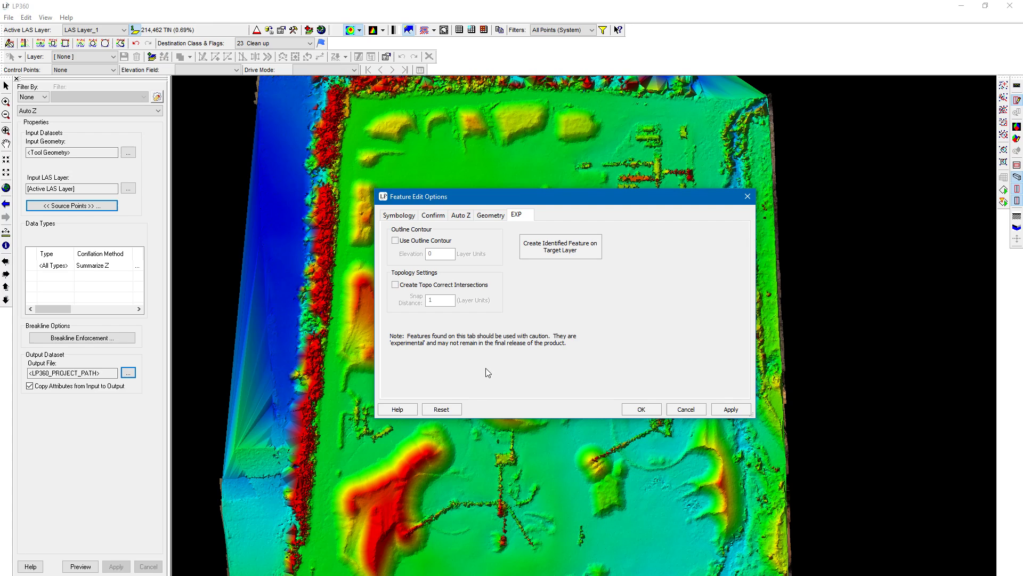
left_click(487, 216)
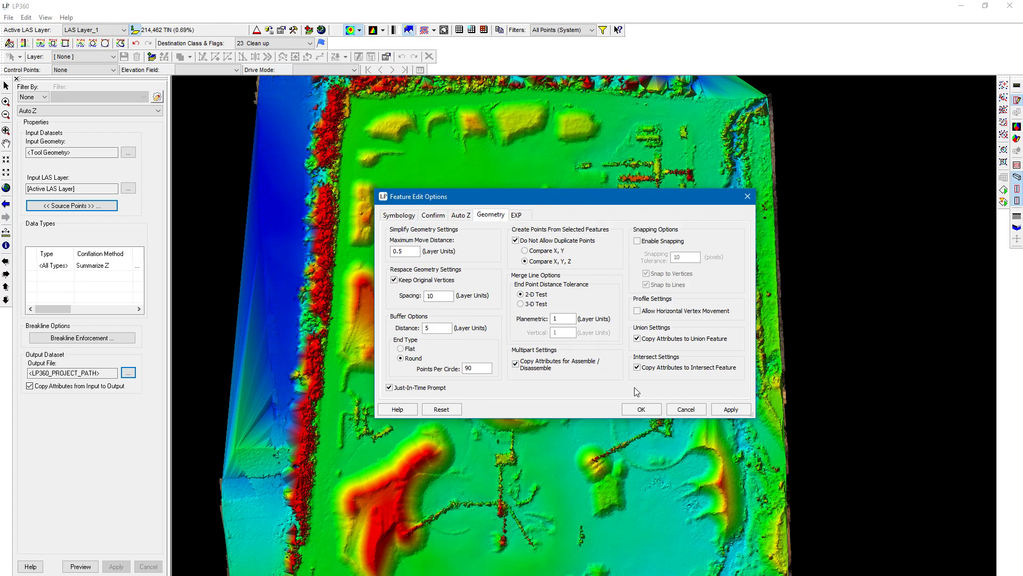
left_click(634, 412)
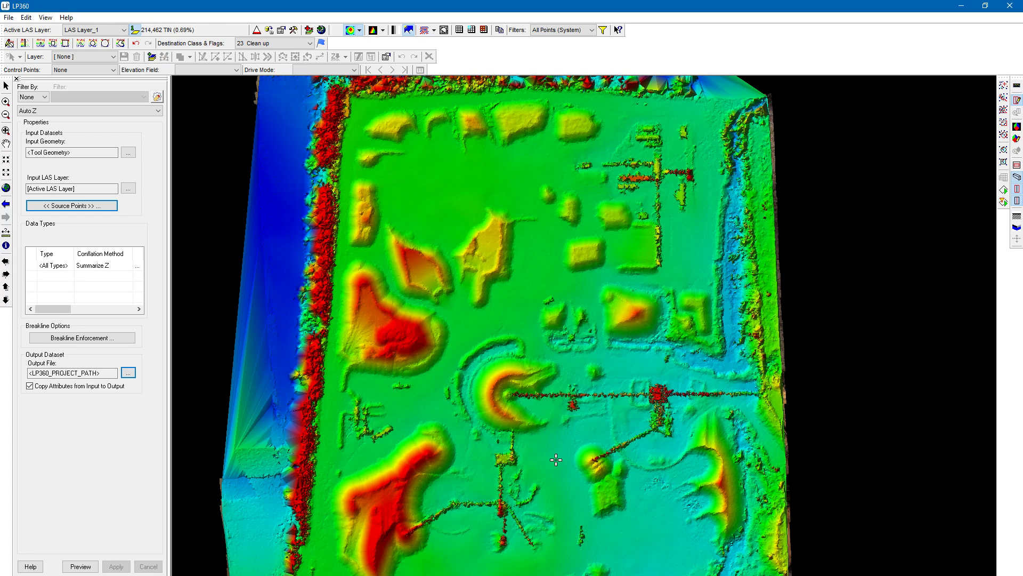